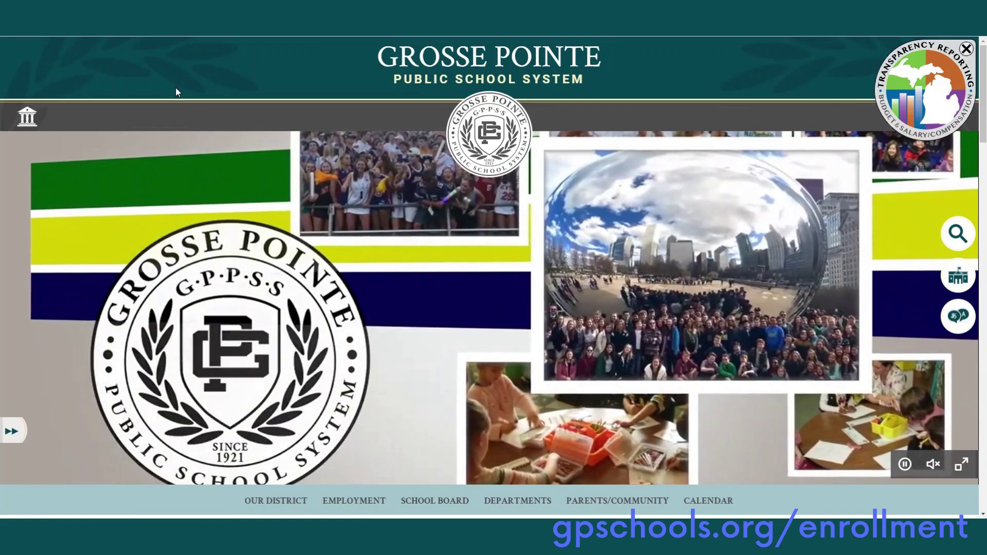
Open the ENROLL page from the home page quick links, then its Pre-Enrollment Checklist
scroll(170, 98, down, 4)
scroll(139, 138, down, 8)
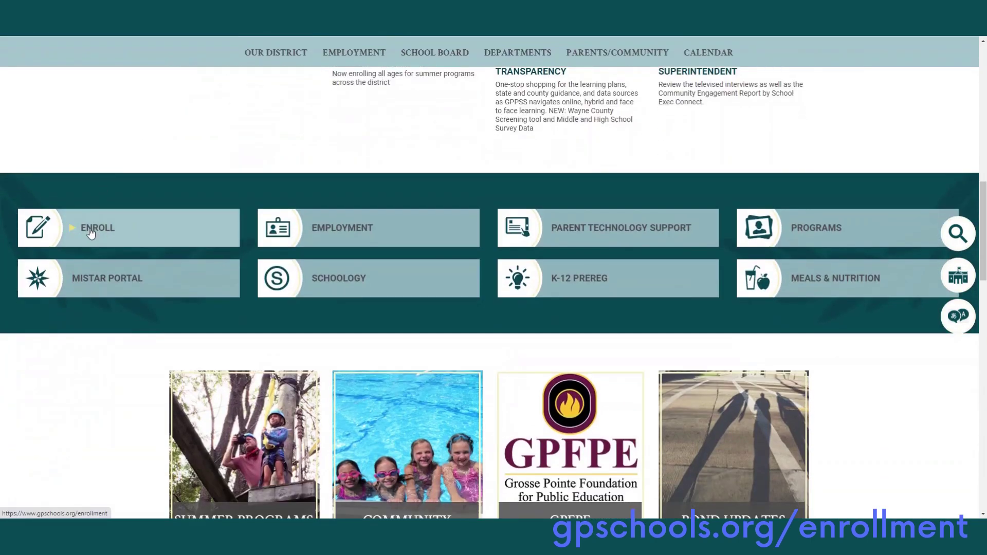
click(91, 233)
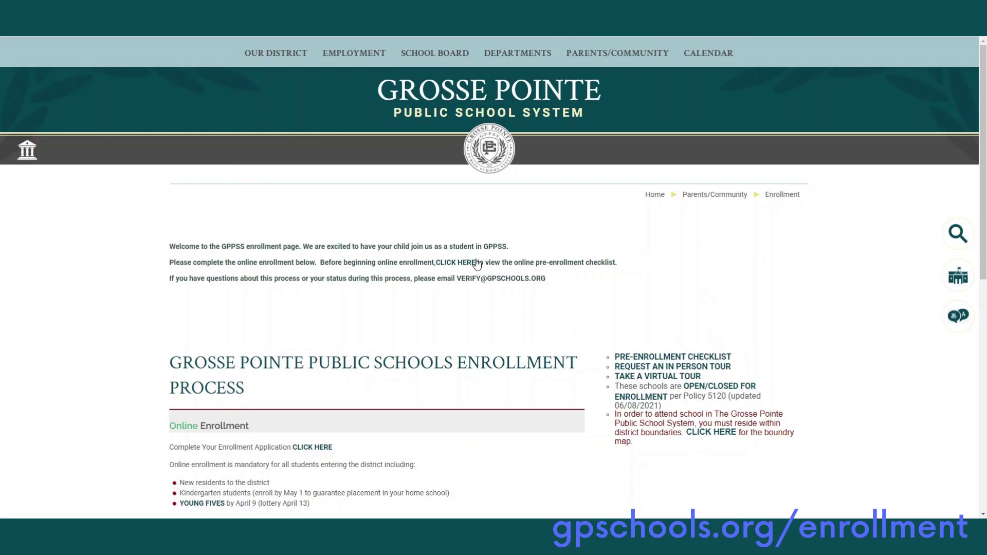
click(656, 356)
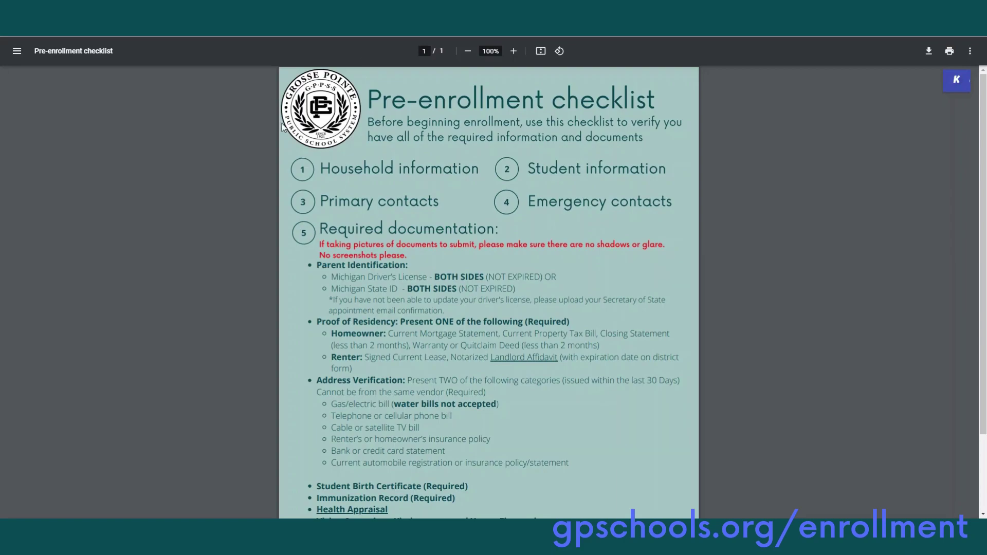
Scroll through the checklist PDF, then close it to return to the enrollment page
scroll(282, 126, down, 3)
scroll(282, 127, down, 1)
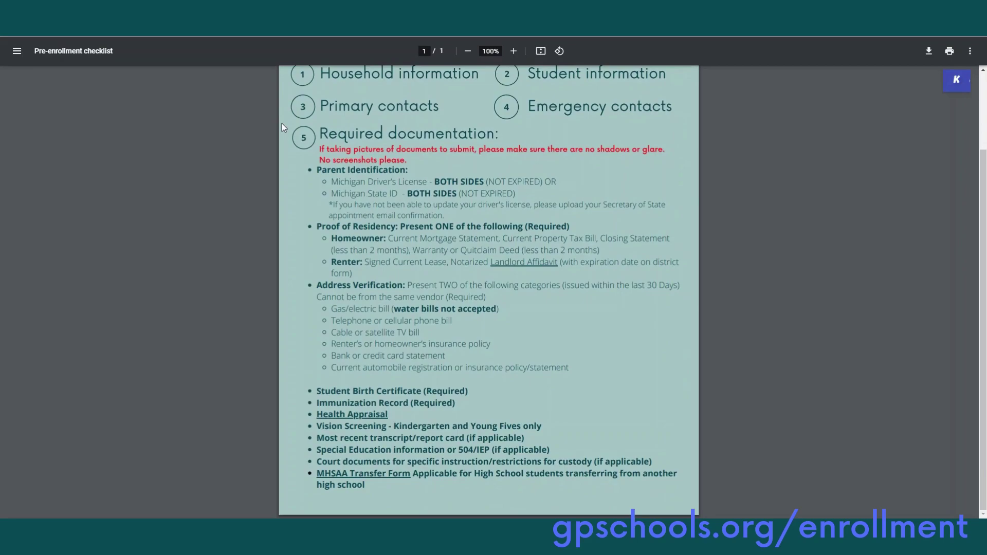
scroll(282, 127, up, 4)
key(ctrl+w)
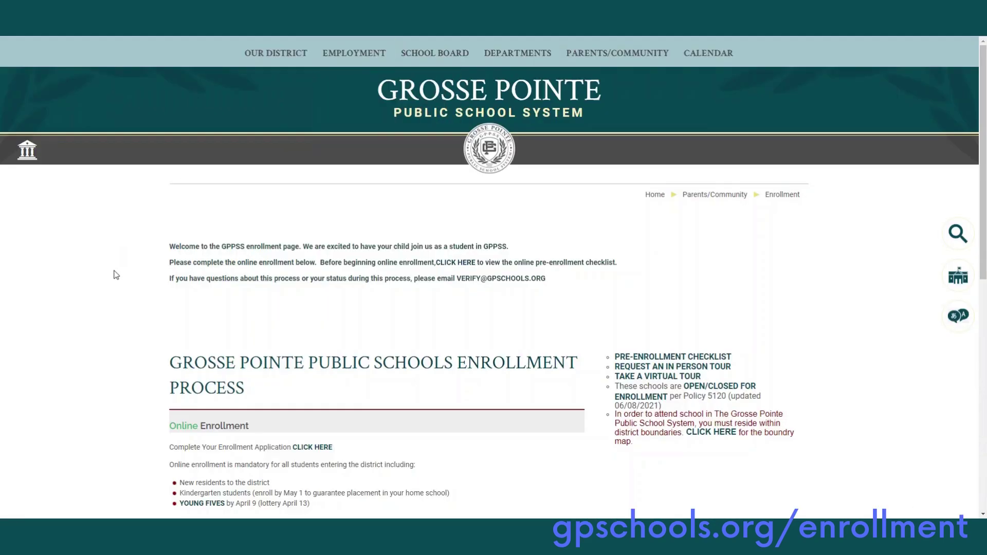
Follow the CLICK HERE link for Complete Your Enrollment Application
scroll(114, 277, down, 1)
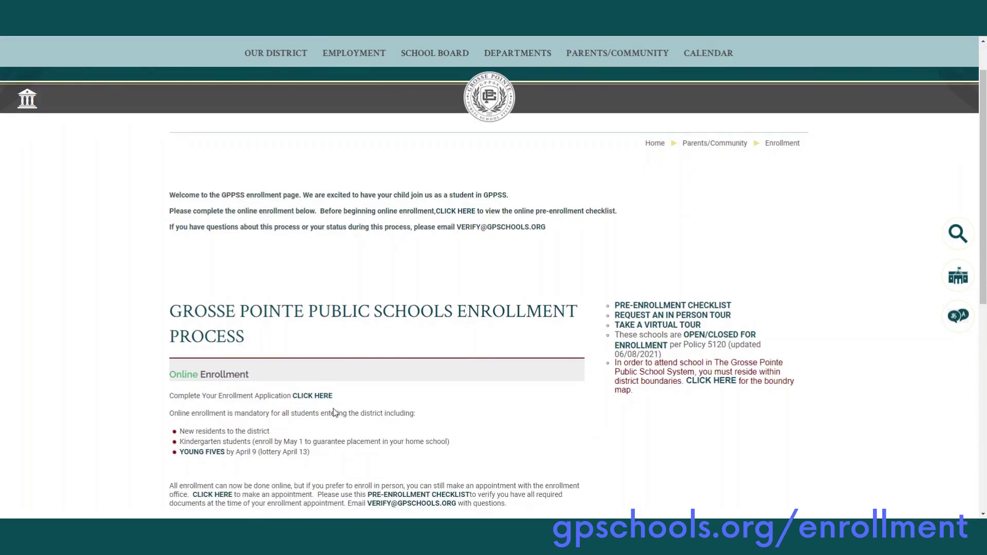
click(309, 397)
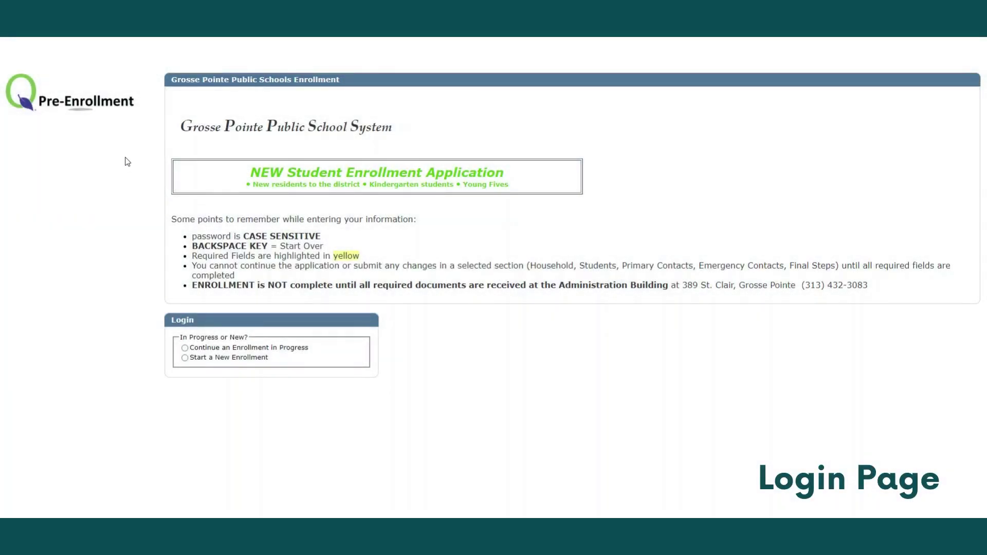
Start a new enrollment and submit the household address, telephone and e-mail
click(210, 359)
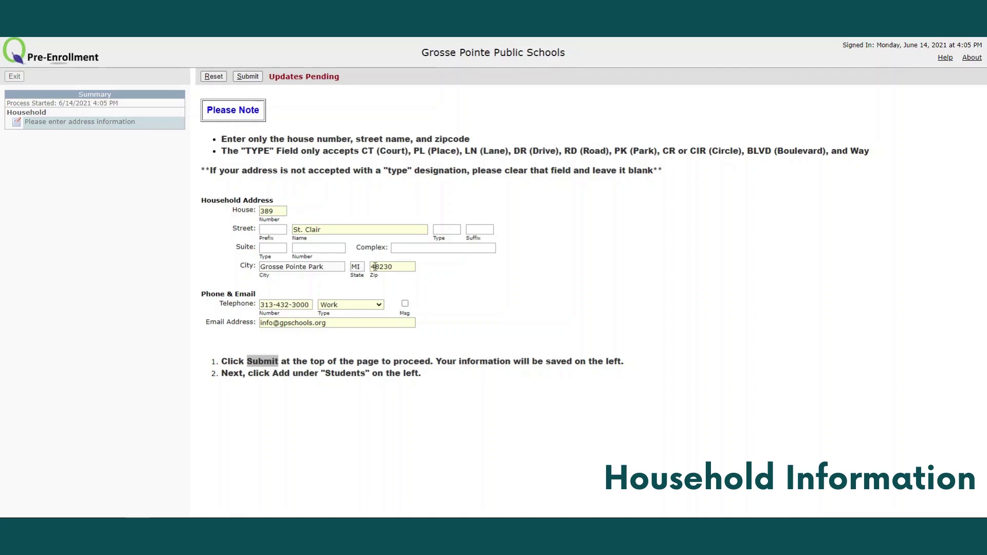
click(247, 77)
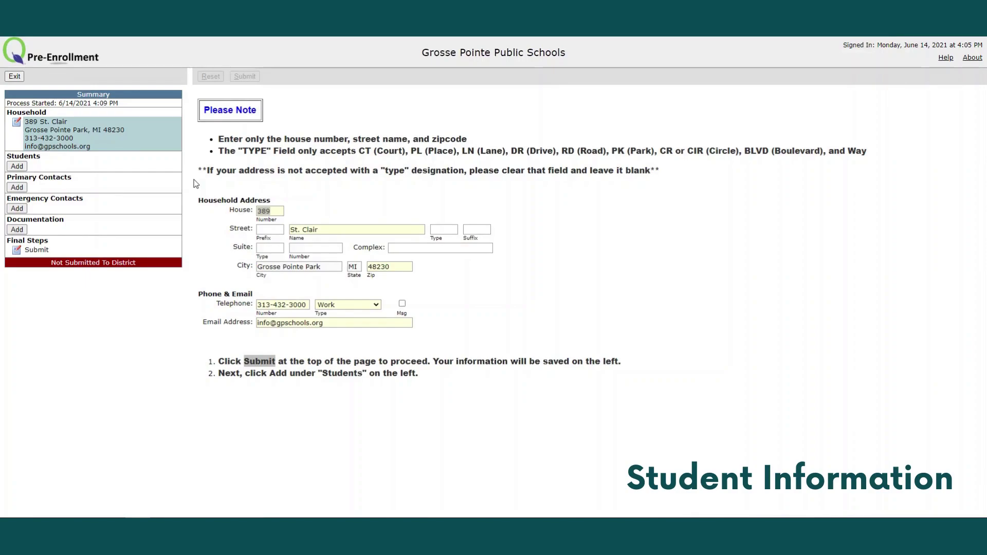
Add the fourth-grade student for 2021-2022, then begin a new Primary Contact entry
click(17, 166)
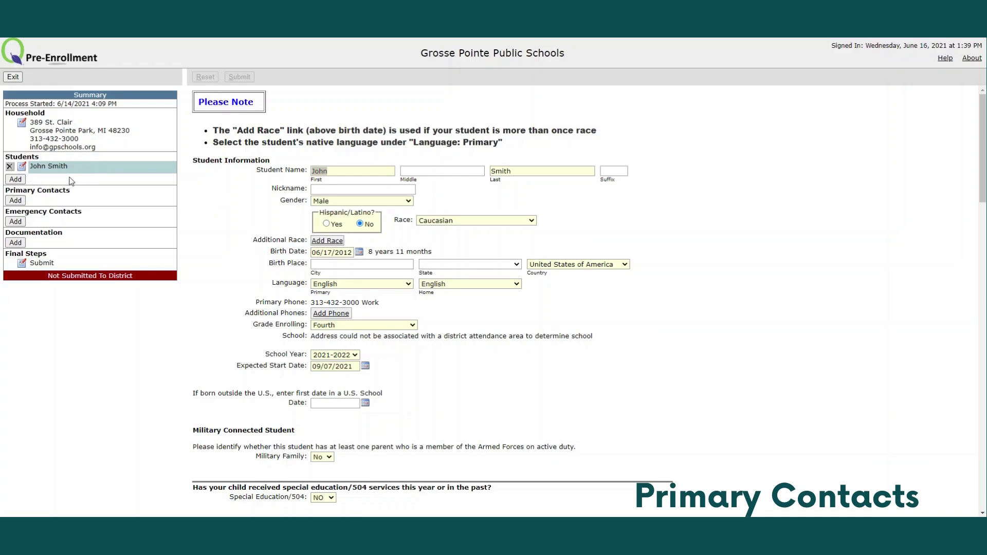
click(16, 200)
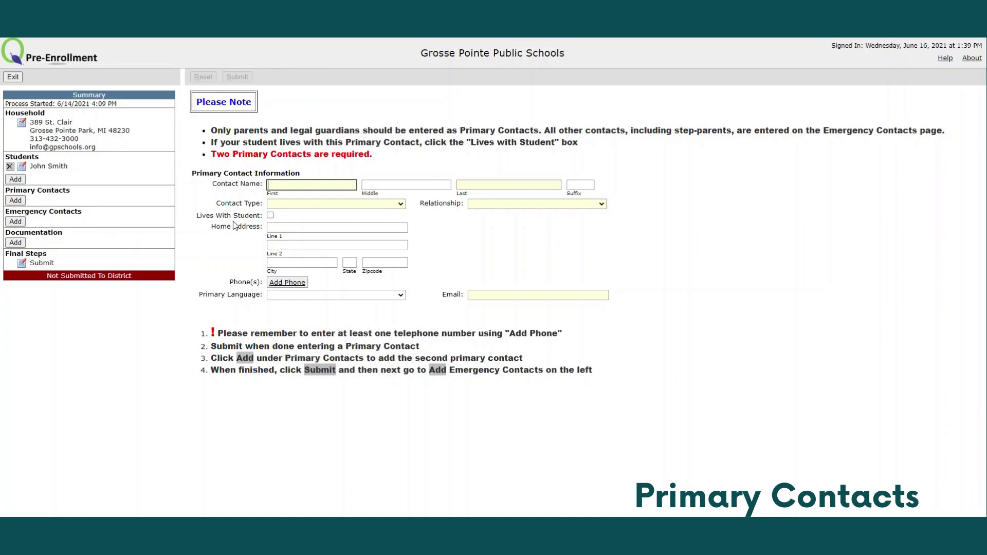
Submit the primary contacts marked Lives With Student, then begin the grandparent emergency contact
click(270, 216)
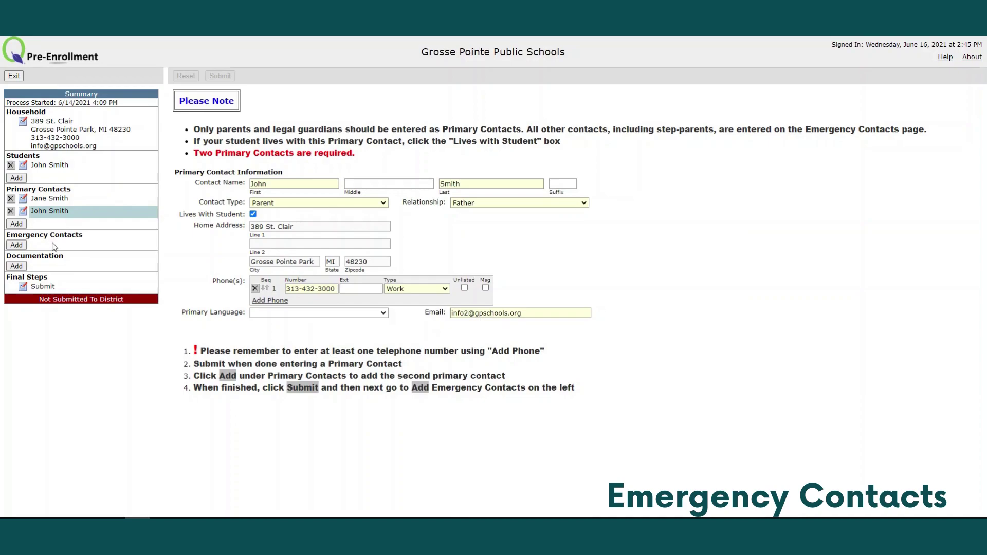
click(16, 245)
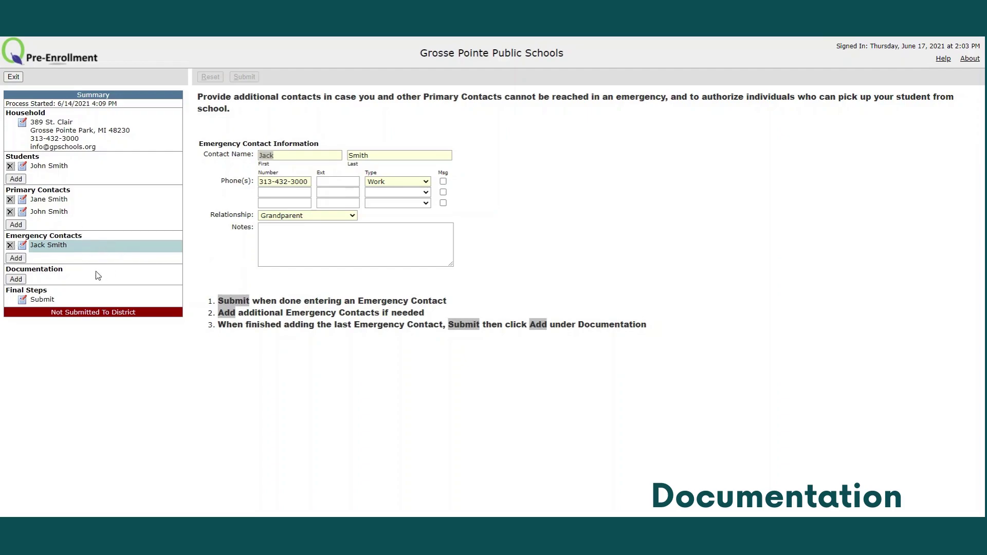
Add a new document from the Documentation section of the Summary panel
click(16, 279)
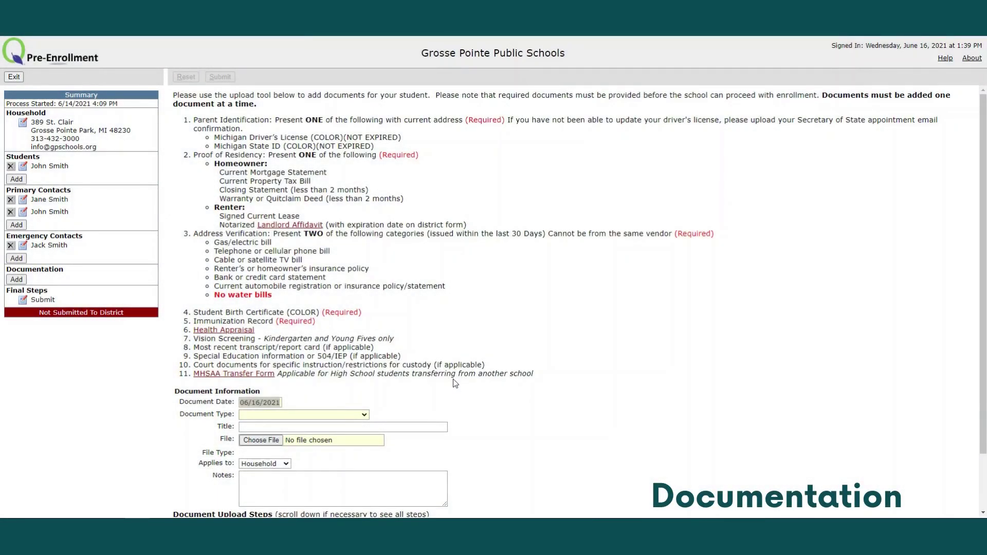
Submit Sample upload.jpg as a 1. Parent Identification document applied to Household
scroll(454, 378, down, 1)
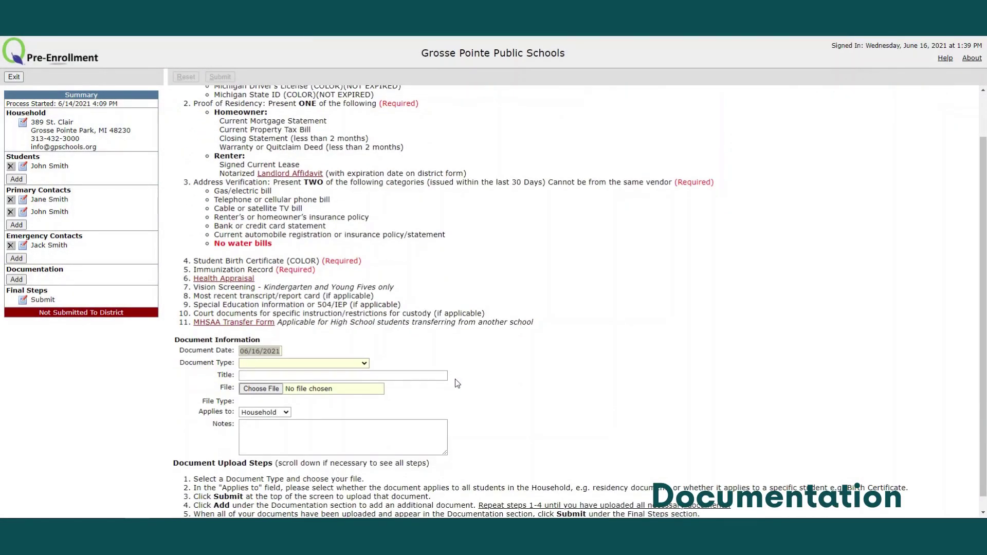
click(359, 363)
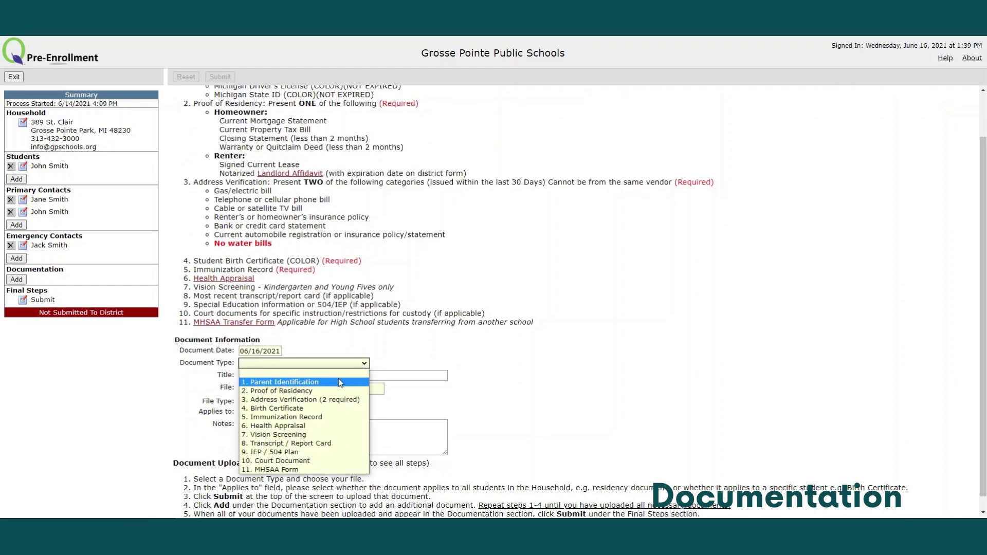
click(338, 382)
click(263, 389)
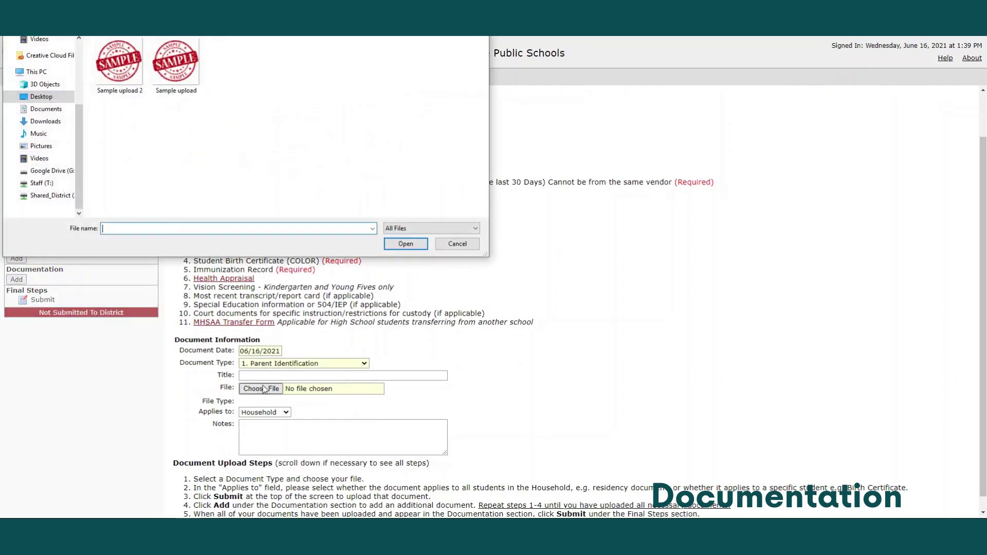
double_click(175, 61)
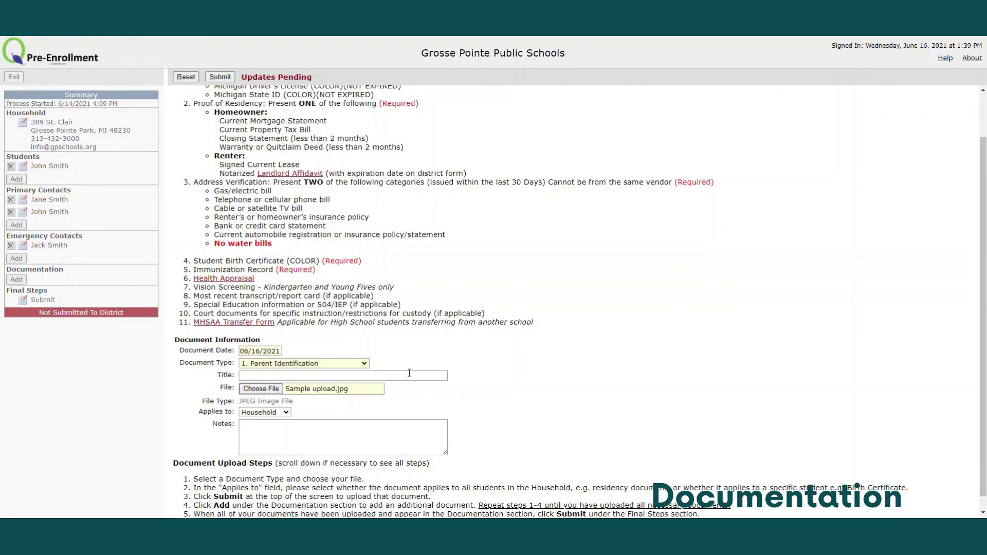
click(287, 413)
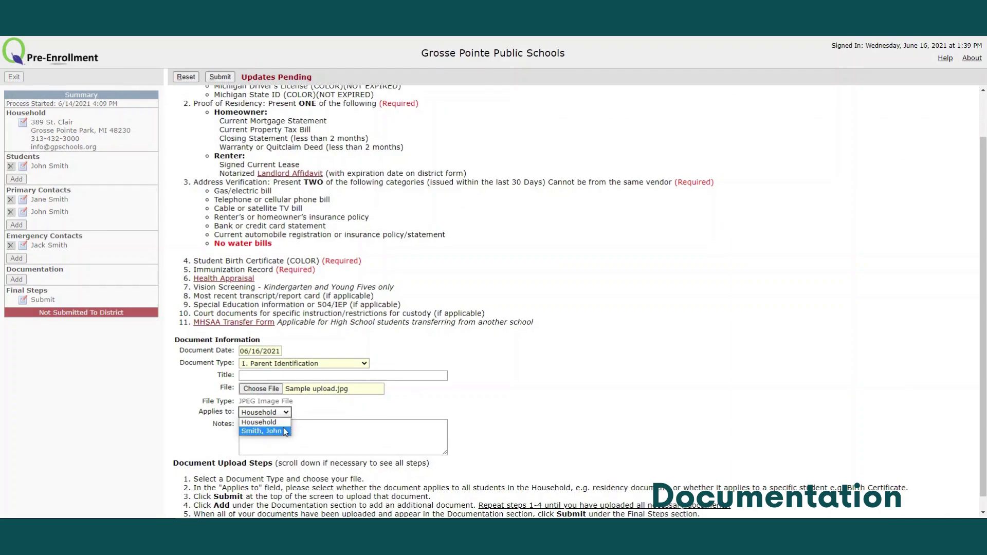
click(285, 414)
click(285, 415)
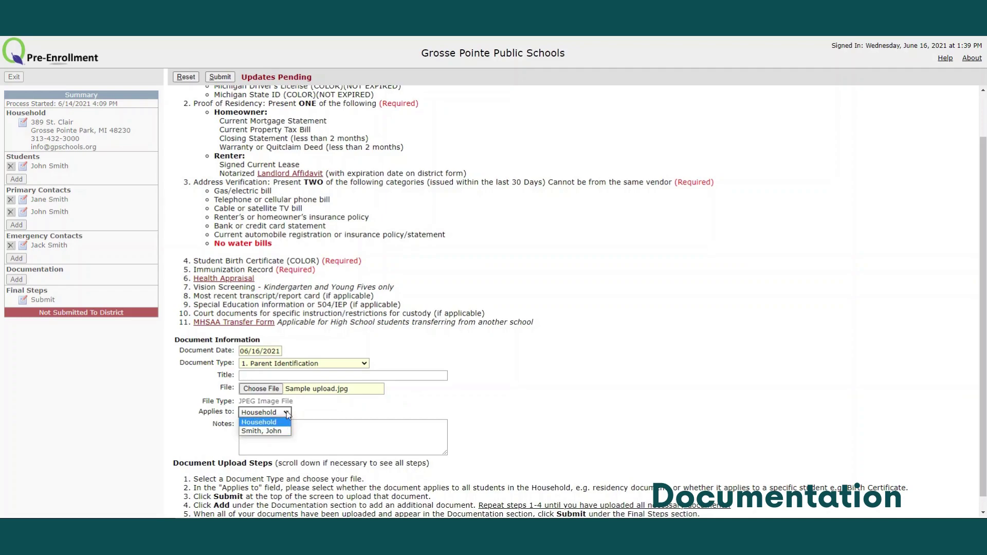
click(286, 414)
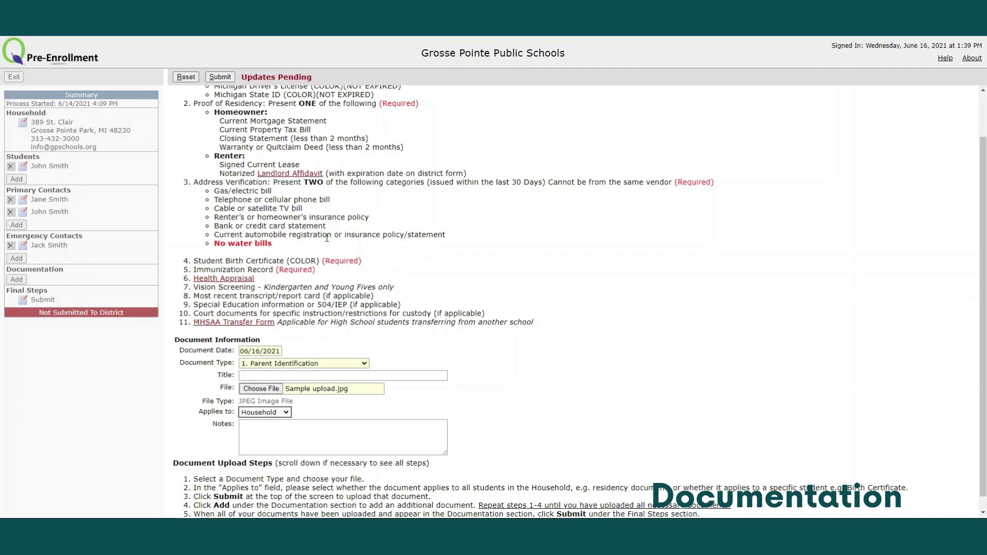
scroll(327, 238, up, 2)
click(220, 77)
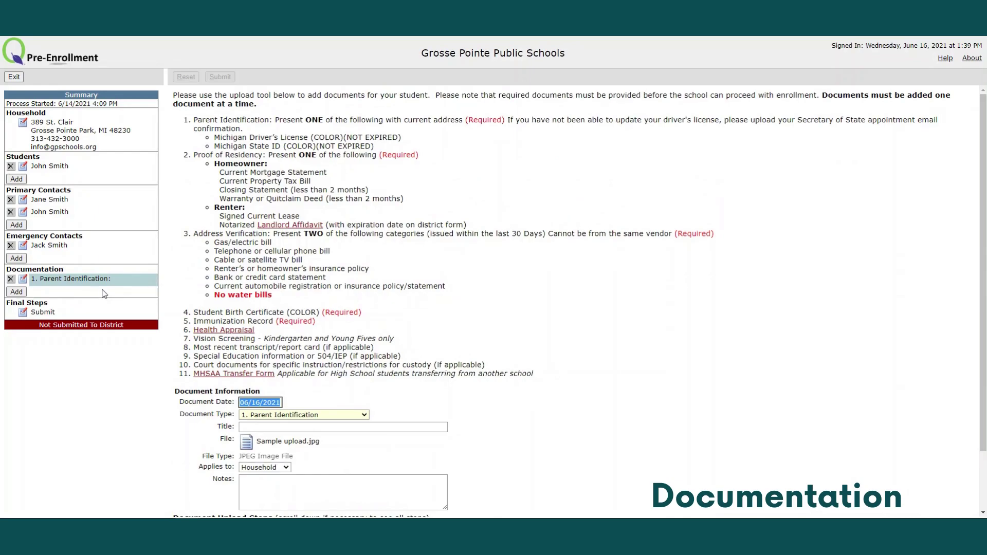
Upload Sample upload 2 as a Proof of Residency document, then start the next document
click(17, 293)
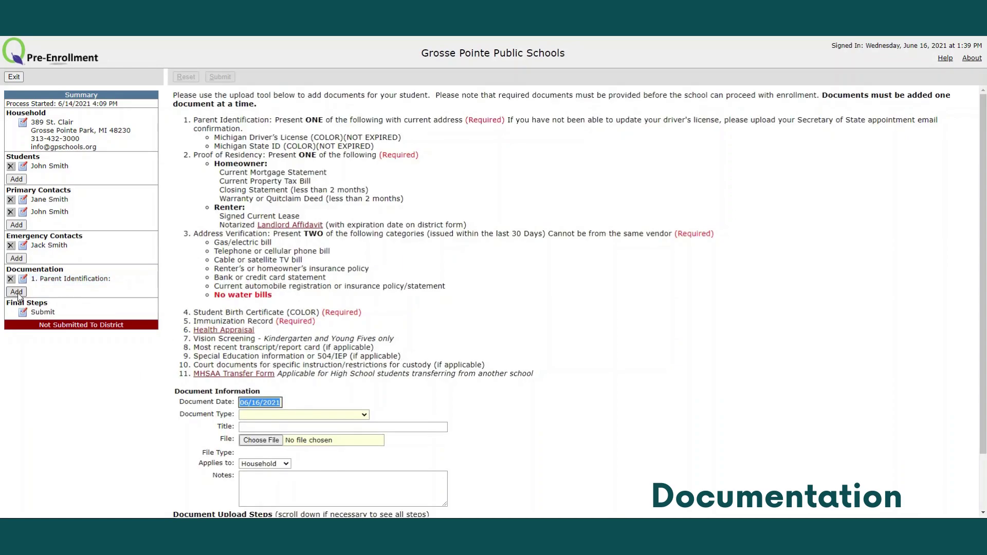
scroll(400, 334, down, 1)
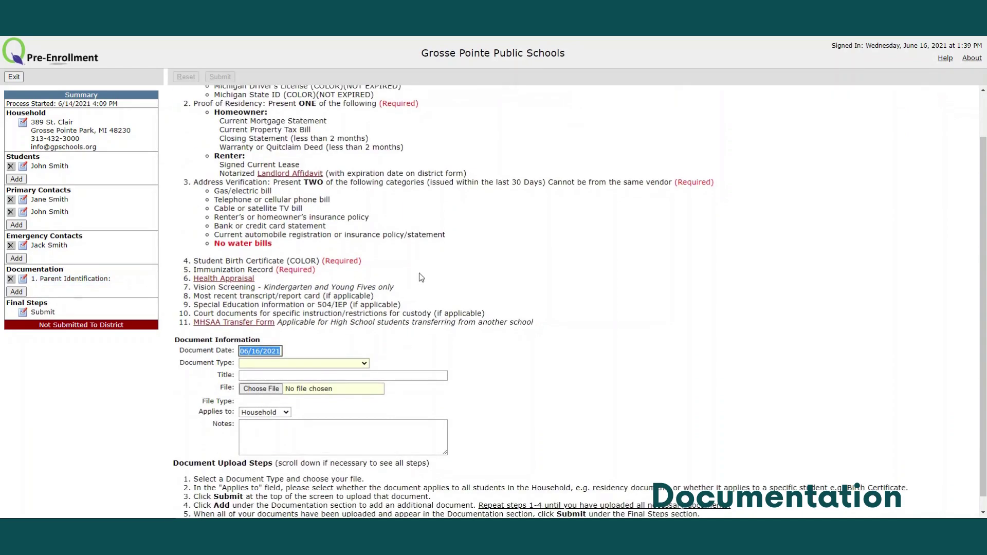
click(364, 364)
click(343, 391)
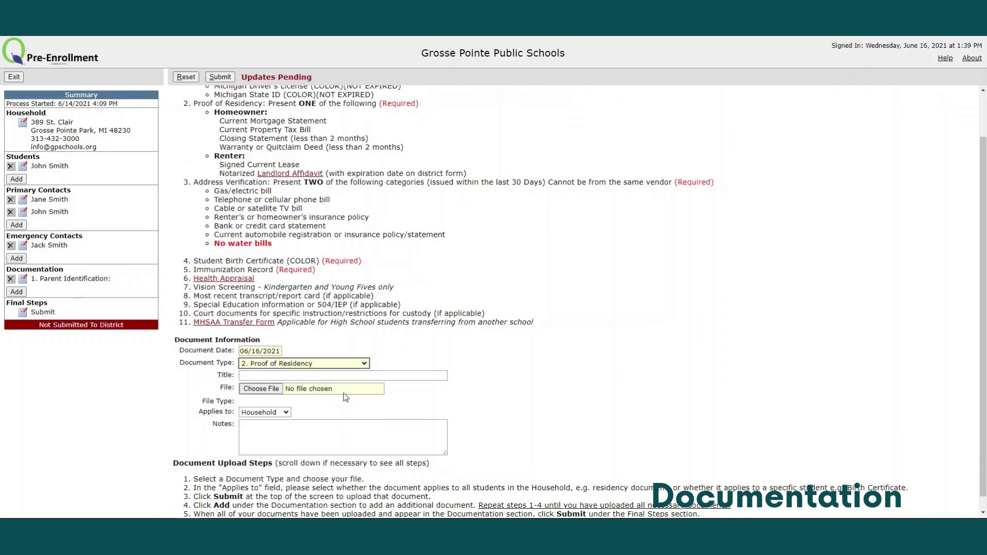
click(292, 388)
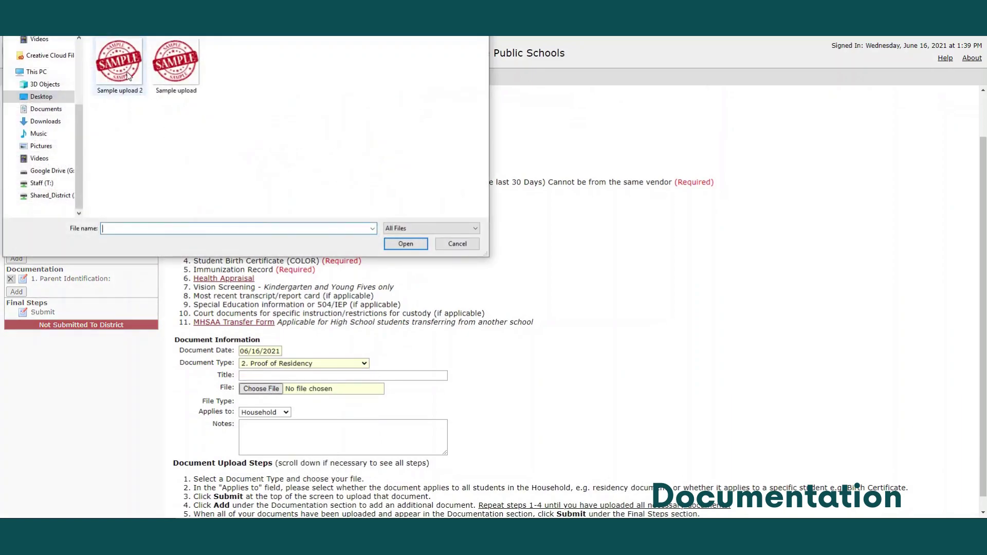
double_click(126, 75)
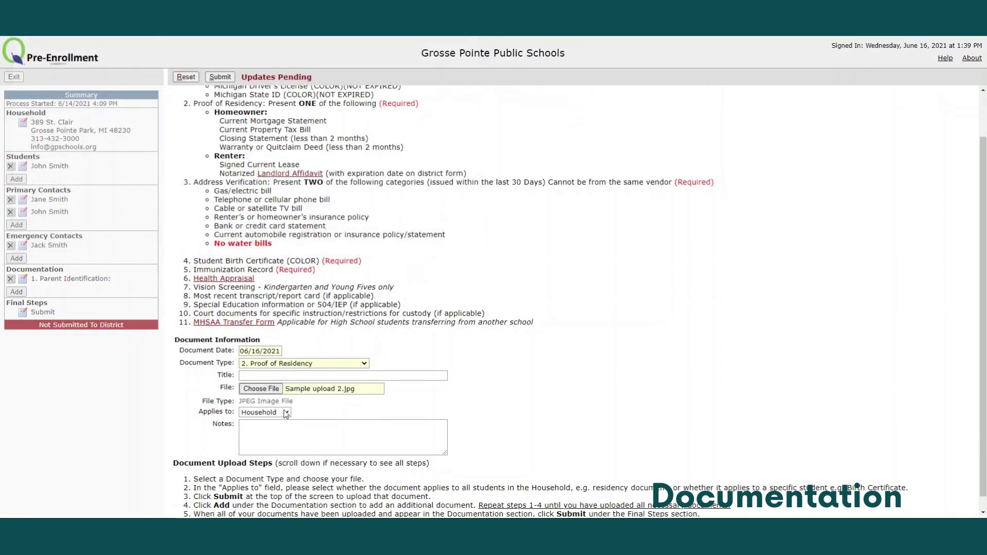
click(221, 78)
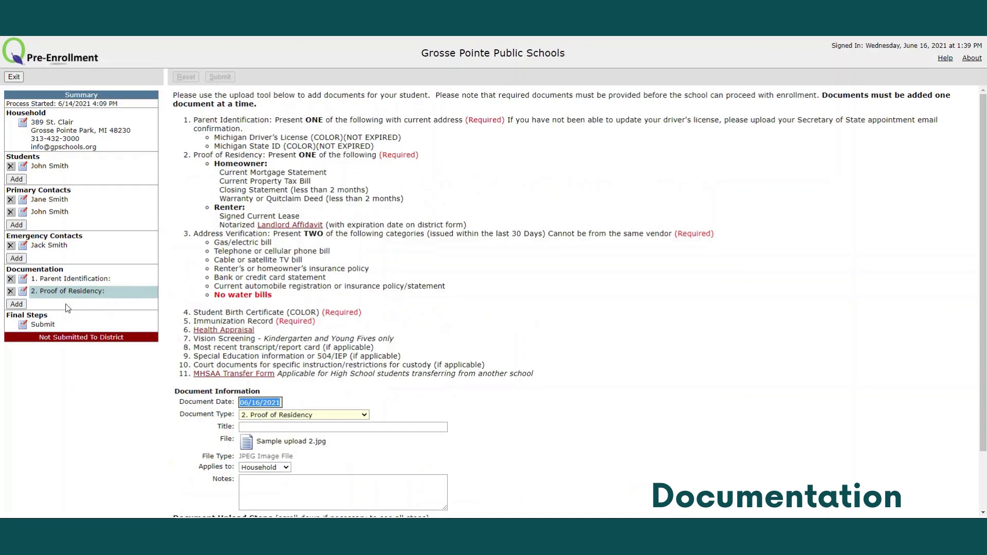
click(17, 305)
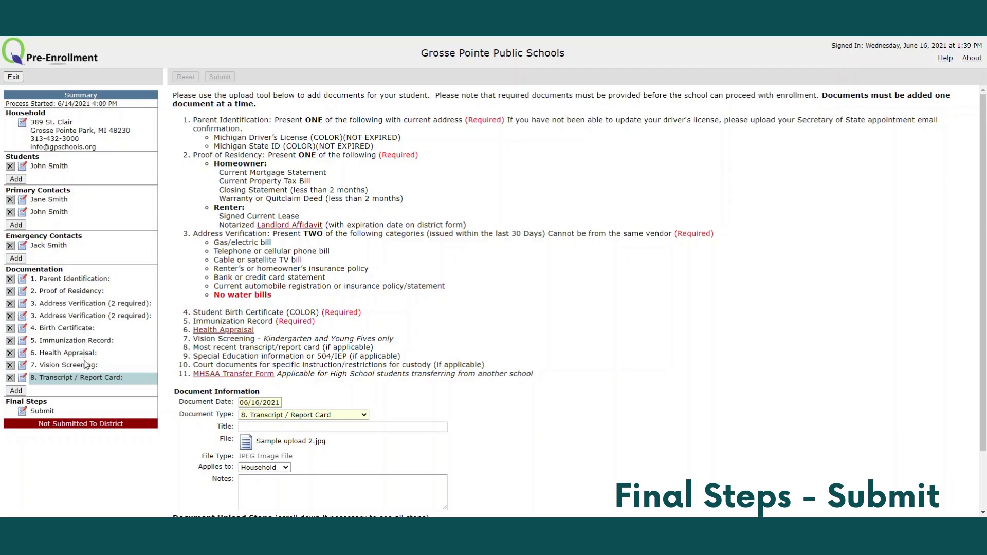
Go to Final Steps Submit and choose Submit Completed Enrollment
click(41, 411)
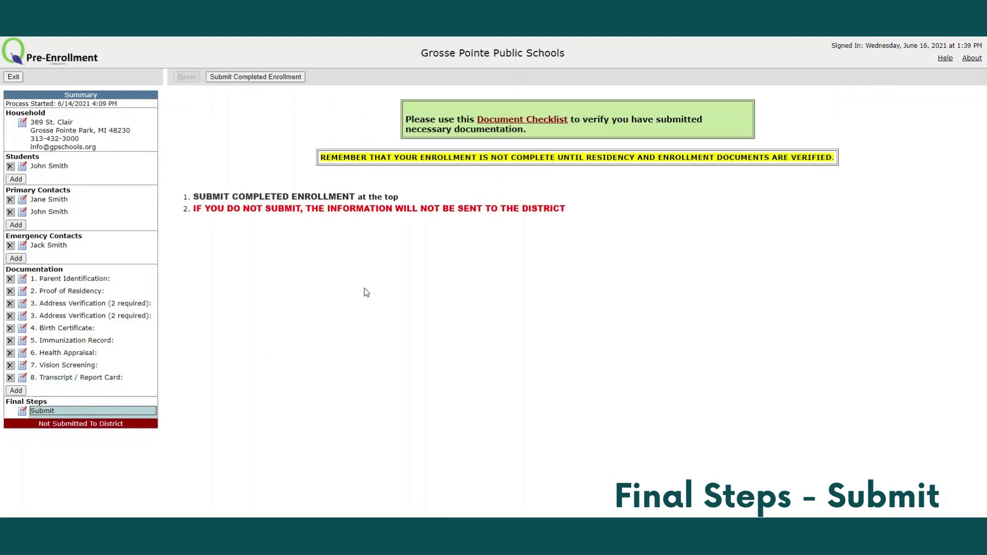
click(261, 78)
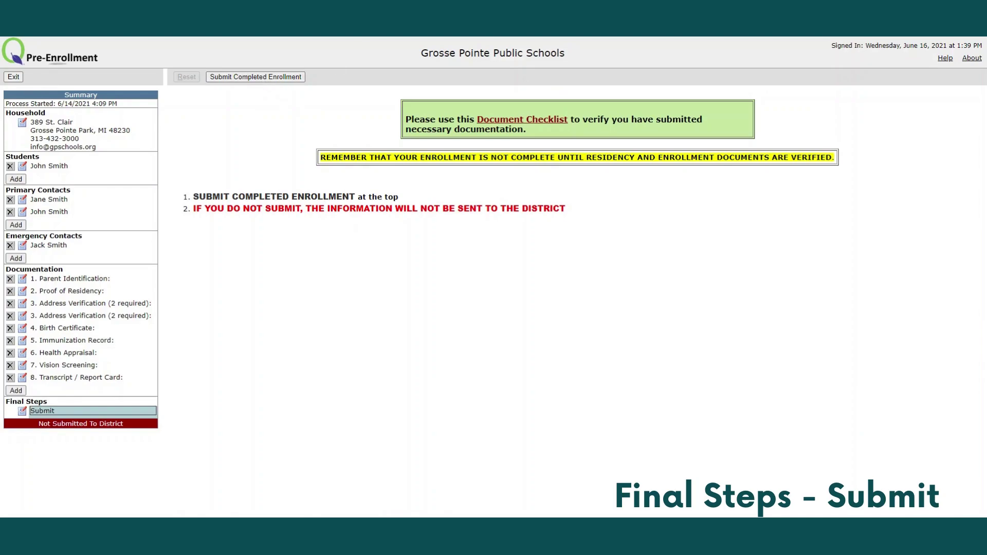